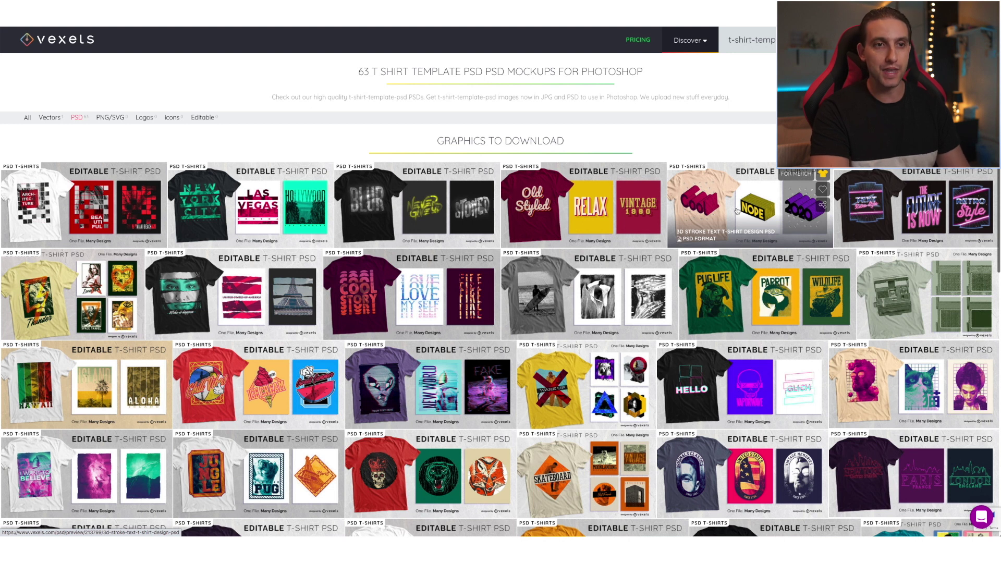
- Browse the editable T-shirt PSD templates on Vexels and open the Cool Story design
{"action": "scroll", "coordinate": [704, 222], "scroll_direction": "down", "scroll_amount": 3}
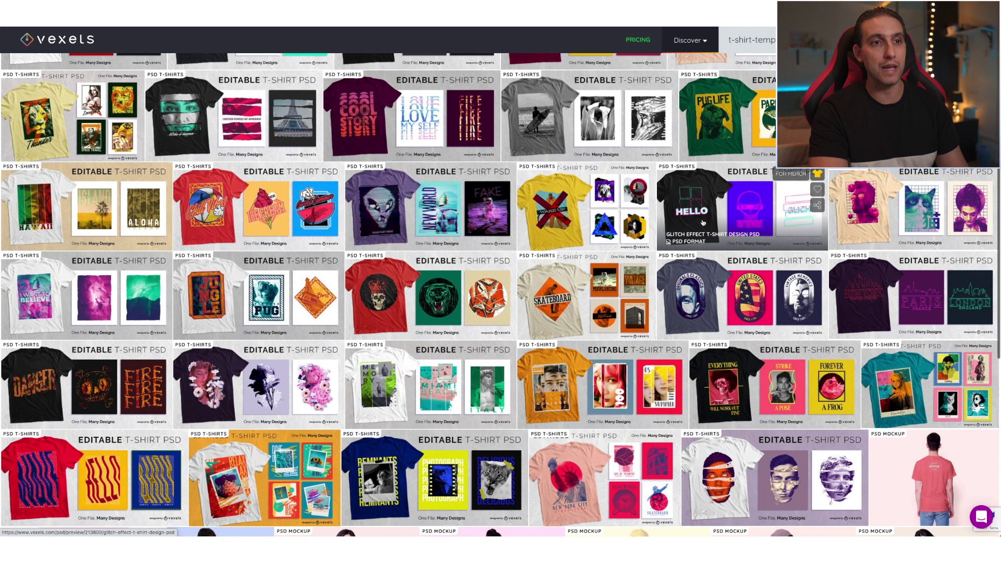
{"action": "scroll", "coordinate": [703, 223], "scroll_direction": "up", "scroll_amount": 2}
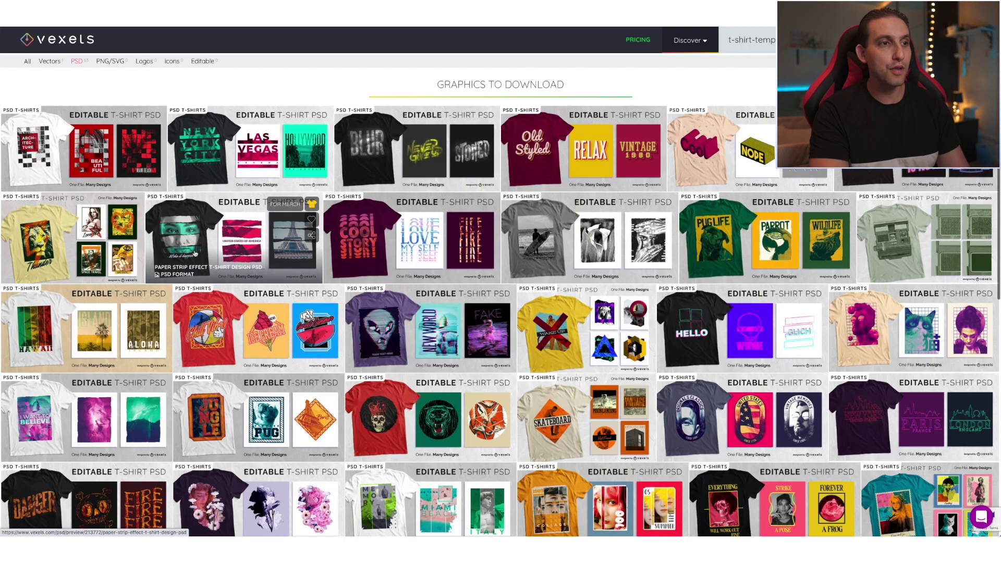
{"action": "left_click", "coordinate": [381, 240]}
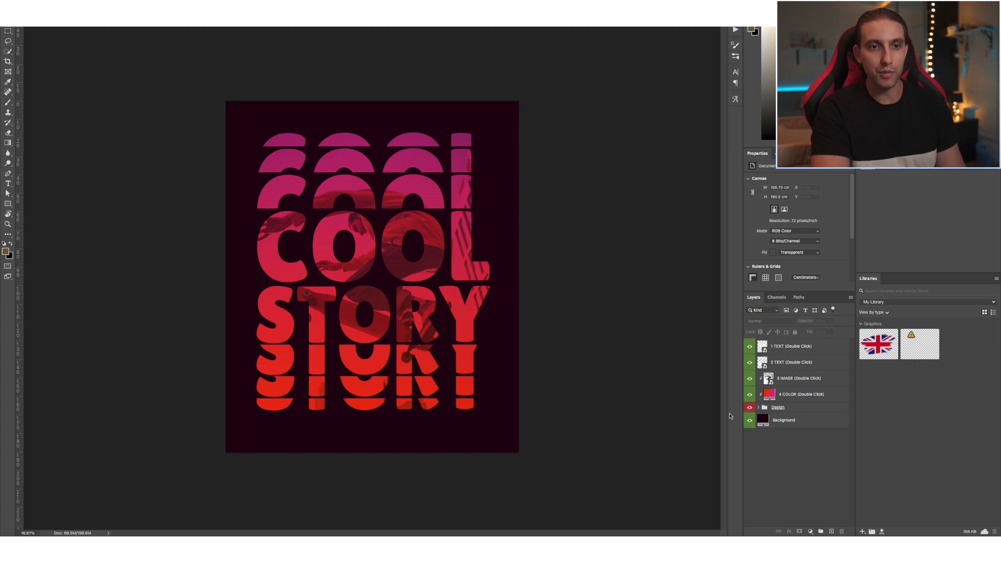
- In Photoshop, preview the Cool Story design with and without the 3 IMAGE layer
{"action": "left_click", "coordinate": [750, 379]}
{"action": "left_click", "coordinate": [750, 380]}
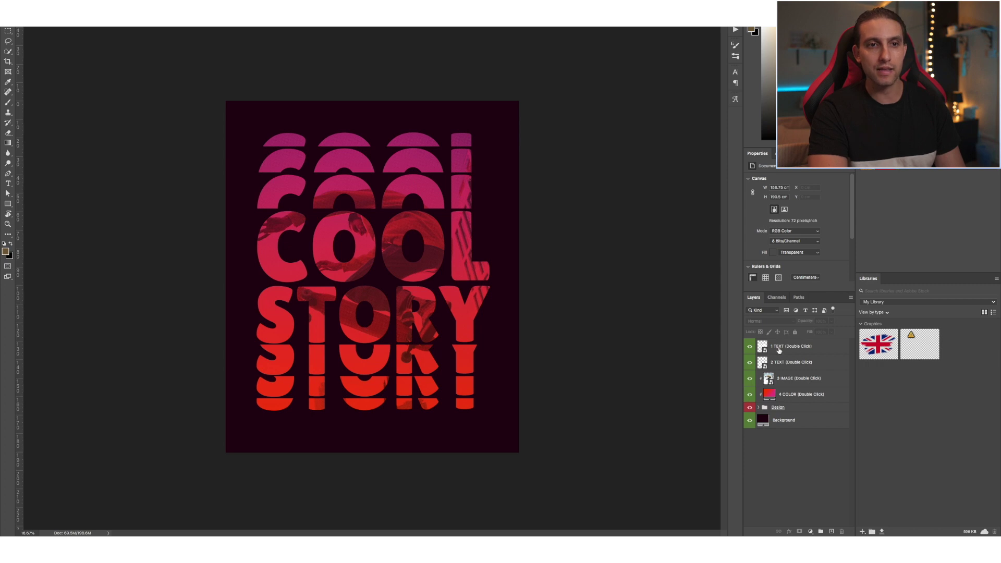
- Replace the text in the 1 TEXT smart object with VINTAGE and narrow it to fit the canvas width
{"action": "left_click", "coordinate": [761, 348]}
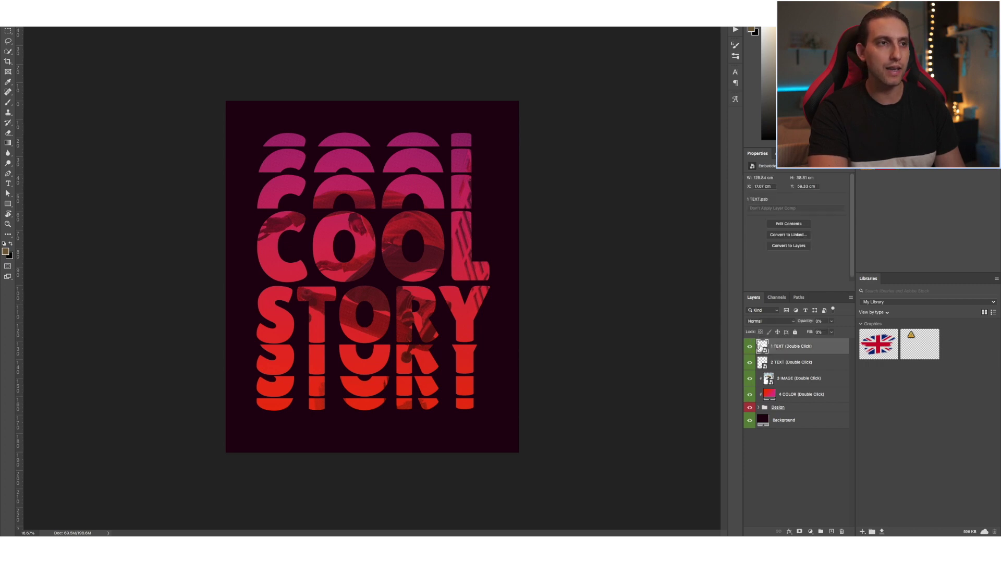
{"action": "double_click", "coordinate": [762, 346]}
{"action": "key", "text": "t"}
{"action": "double_click", "coordinate": [680, 265]}
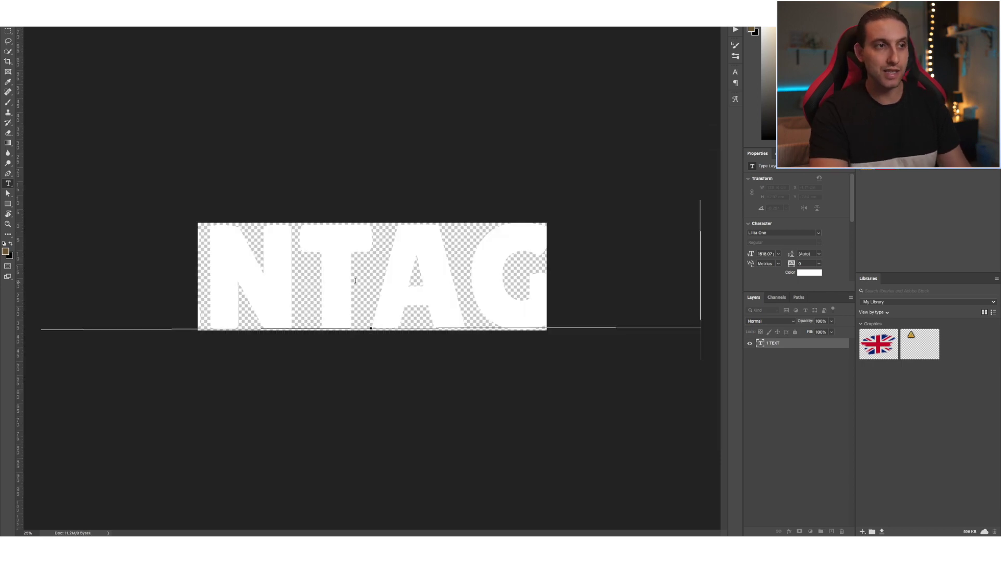
{"action": "key", "text": "Escape"}
{"action": "key", "text": "v"}
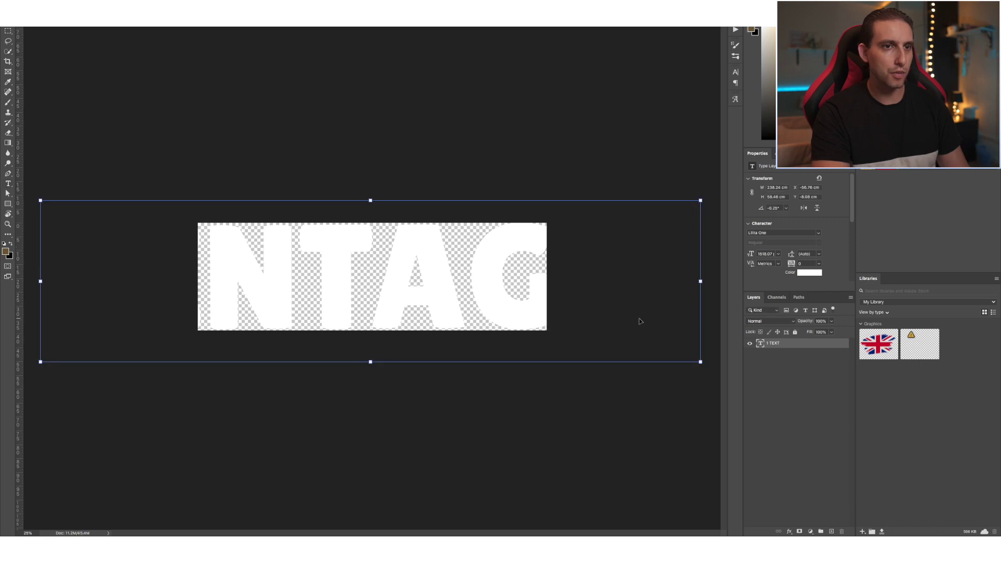
{"action": "left_click_drag", "start_coordinate": [700, 282], "coordinate": [547, 281]}
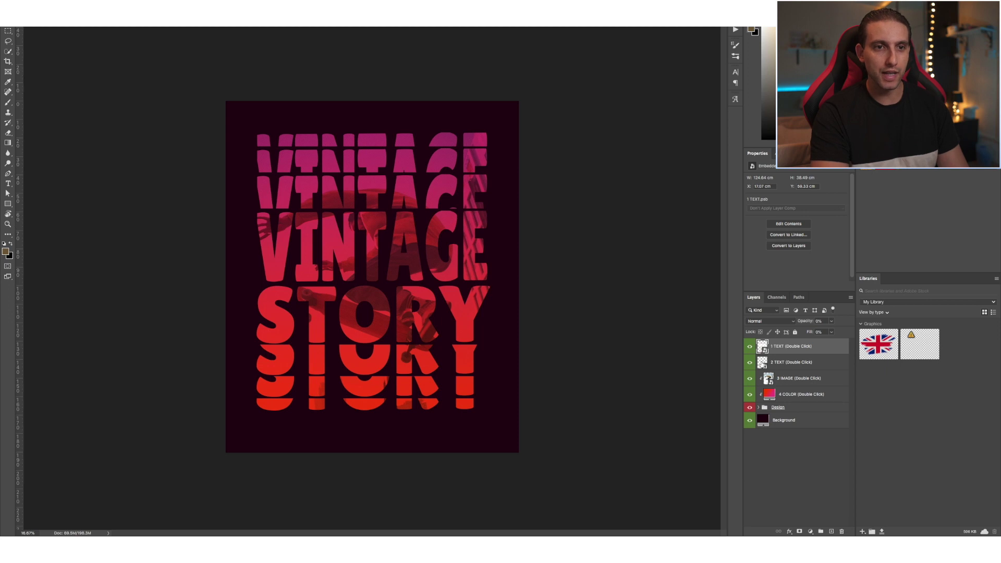
- Change the 2 TEXT smart object to 1980, stretched across its canvas, and apply an orange preset to the 4 COLOR gradient fill
{"action": "double_click", "coordinate": [762, 362]}
{"action": "double_click", "coordinate": [56, 264]}
{"action": "type", "text": "1980"}
{"action": "left_click_drag", "start_coordinate": [628, 284], "coordinate": [717, 286]}
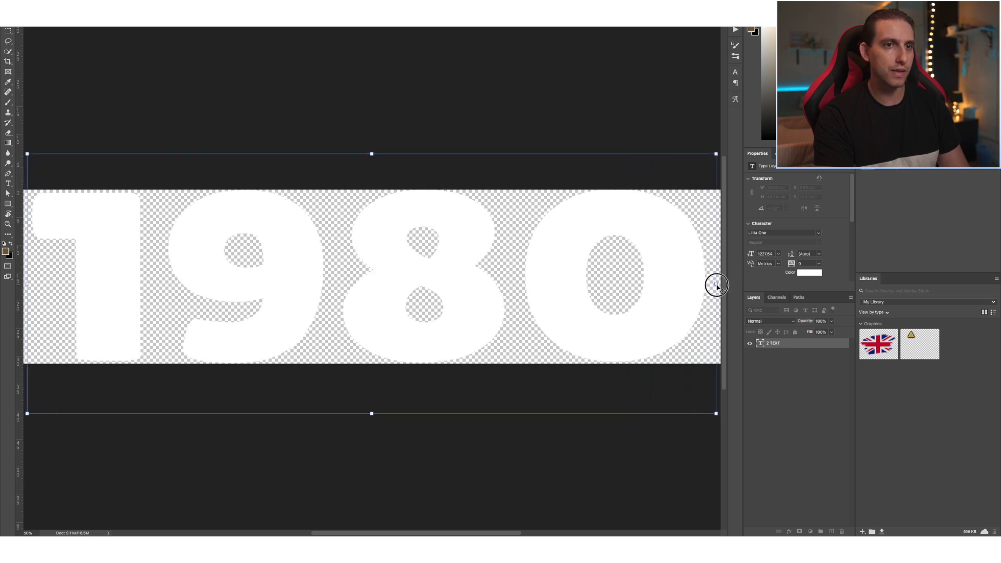
{"action": "scroll", "coordinate": [717, 285], "scroll_direction": "right", "scroll_amount": 3}
{"action": "key", "text": "Return"}
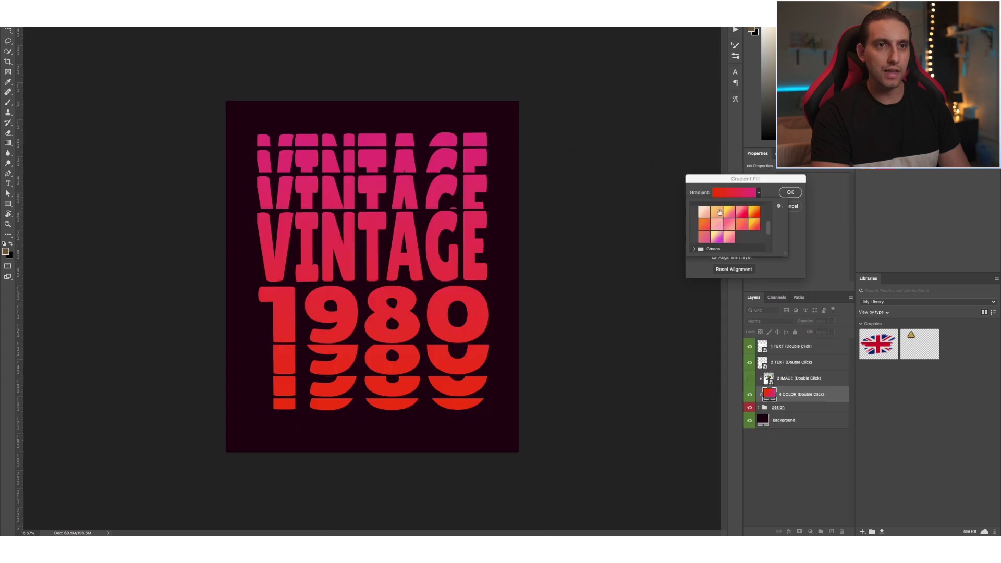
{"action": "left_click", "coordinate": [754, 213]}
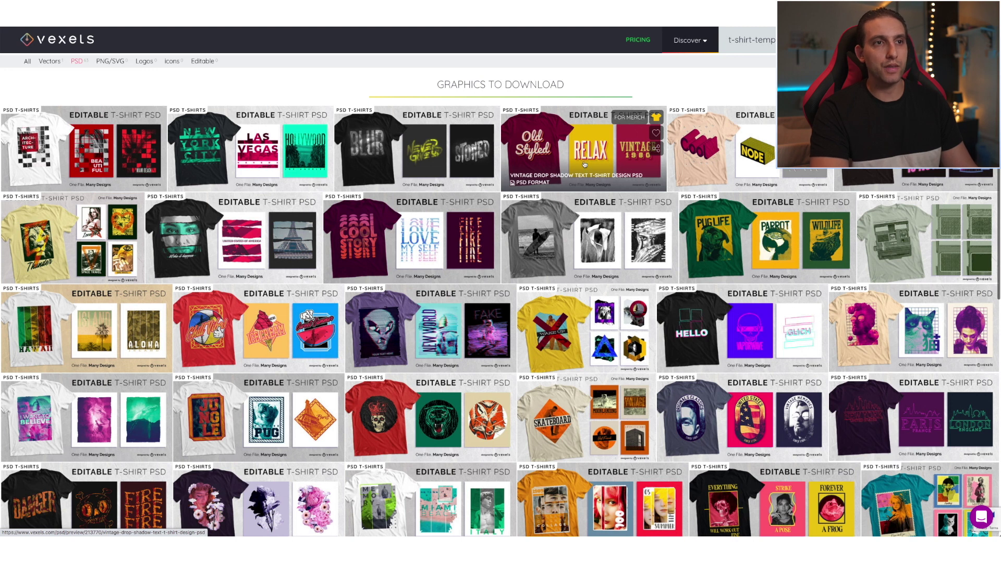
- Open the Vintage Drop Shadow Text T-shirt template on Vexels and download its PSD
{"action": "right_click", "coordinate": [580, 157]}
{"action": "left_click", "coordinate": [580, 157]}
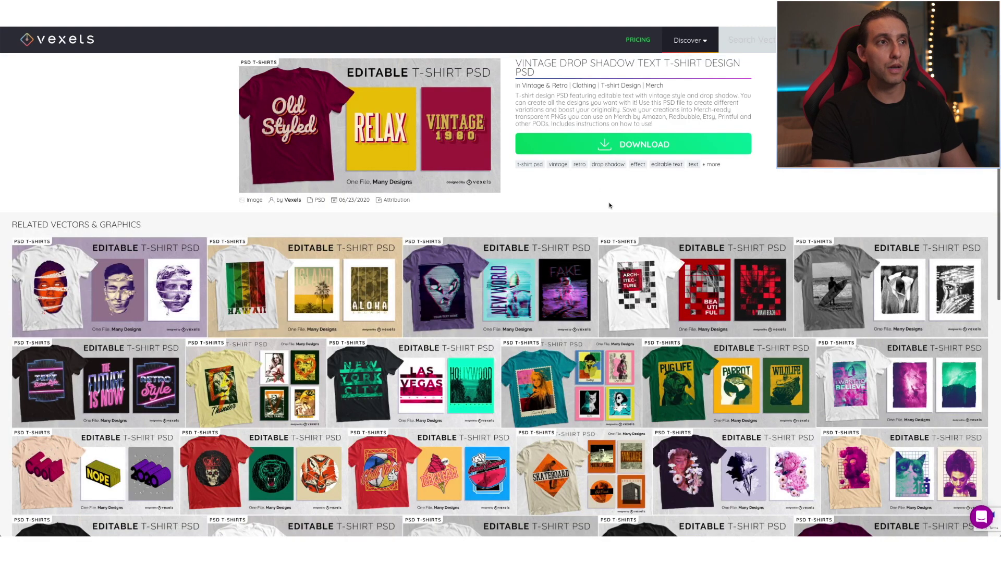
{"action": "left_click", "coordinate": [646, 146]}
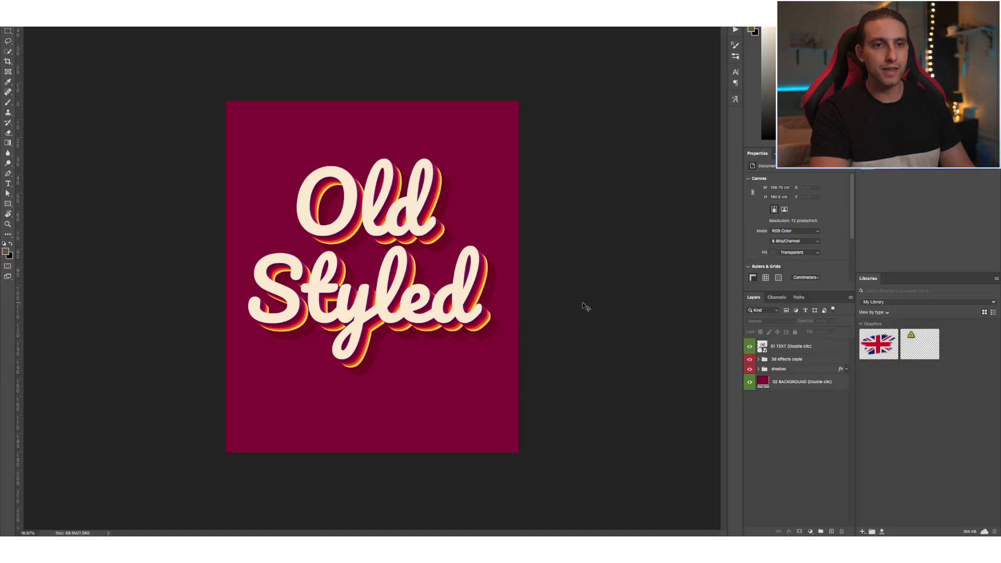
- In Photoshop, preview the Old Styled design with and without the 02 BACKGROUND layer
{"action": "left_click", "coordinate": [749, 384]}
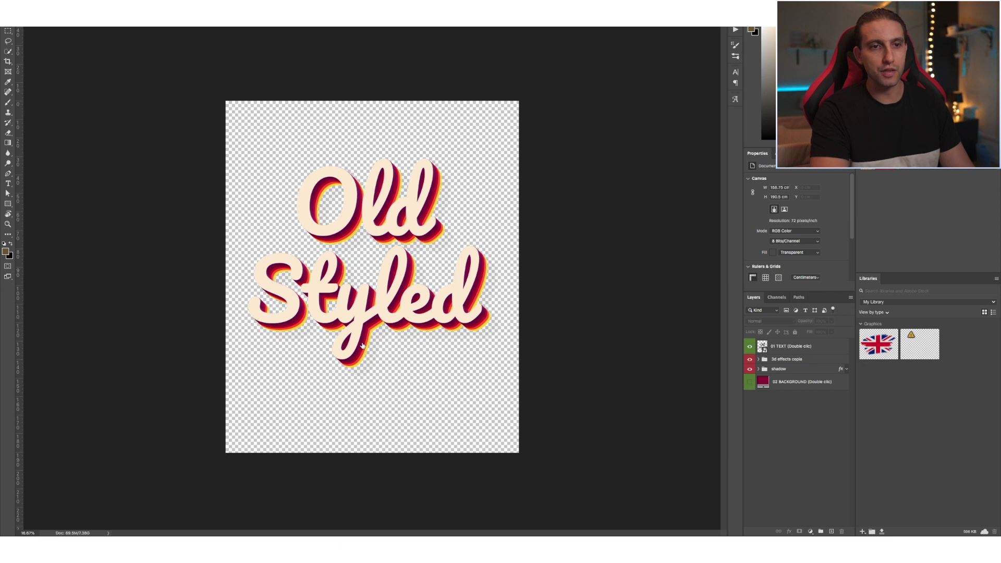
{"action": "left_click", "coordinate": [749, 381]}
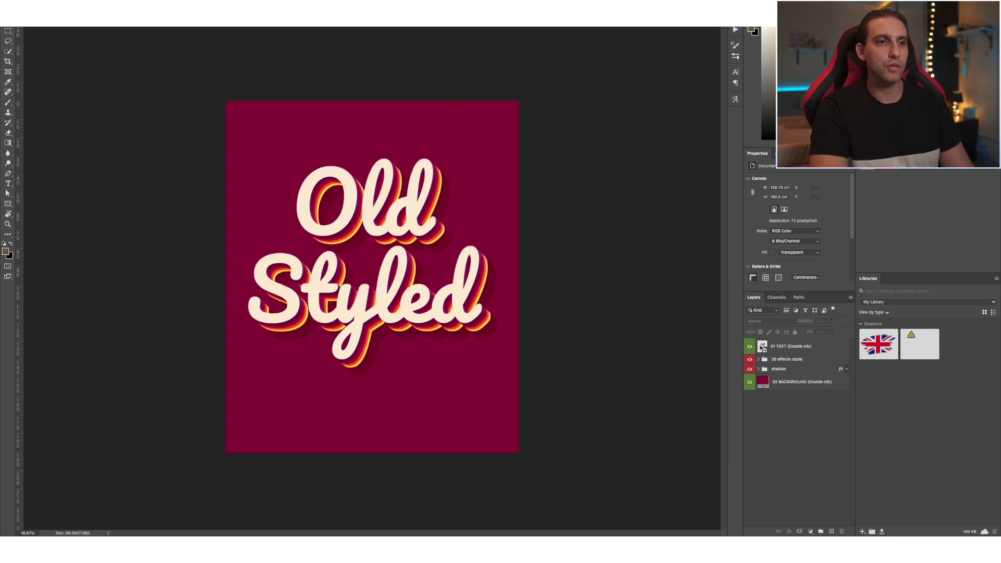
- Replace the text in the 01 TEXT smart object with "Vintage 1980" and toggle the 02 BACKGROUND layer's visibility
{"action": "left_click", "coordinate": [761, 348]}
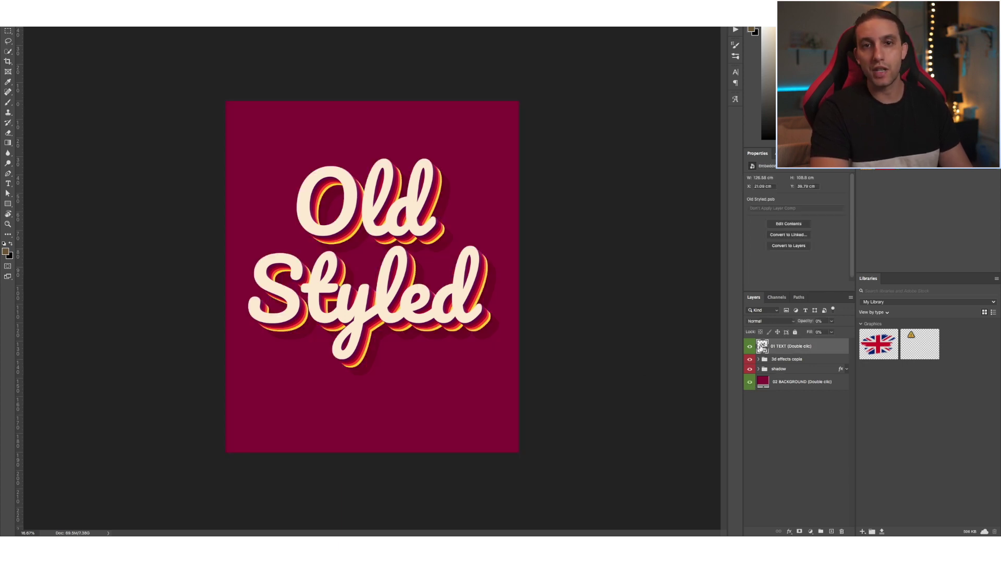
{"action": "double_click", "coordinate": [762, 348]}
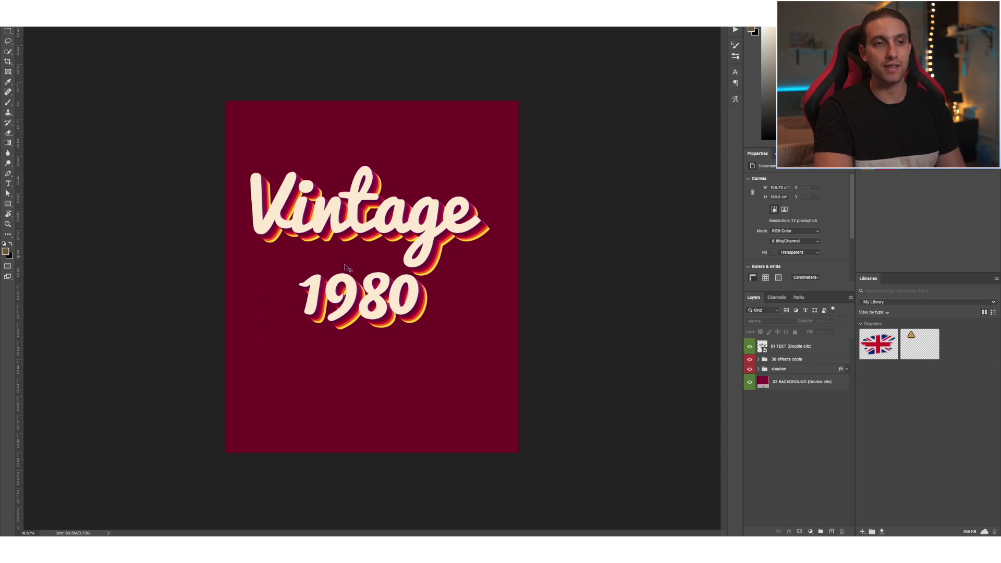
{"action": "left_click", "coordinate": [750, 383]}
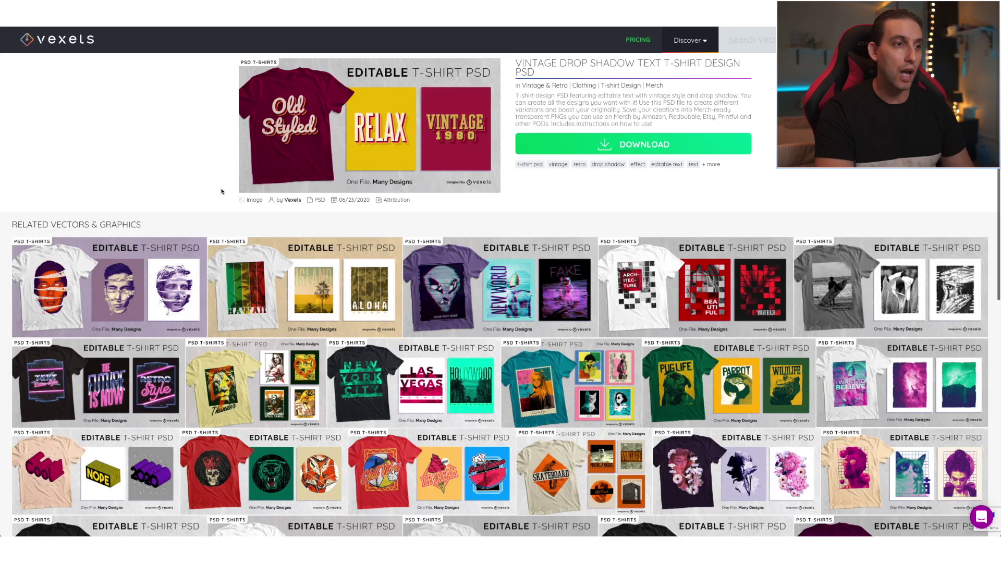
- Open the related Hawaii palm tree T-shirt template on Vexels and download its PSD
{"action": "left_click", "coordinate": [292, 292]}
{"action": "left_click", "coordinate": [630, 147]}
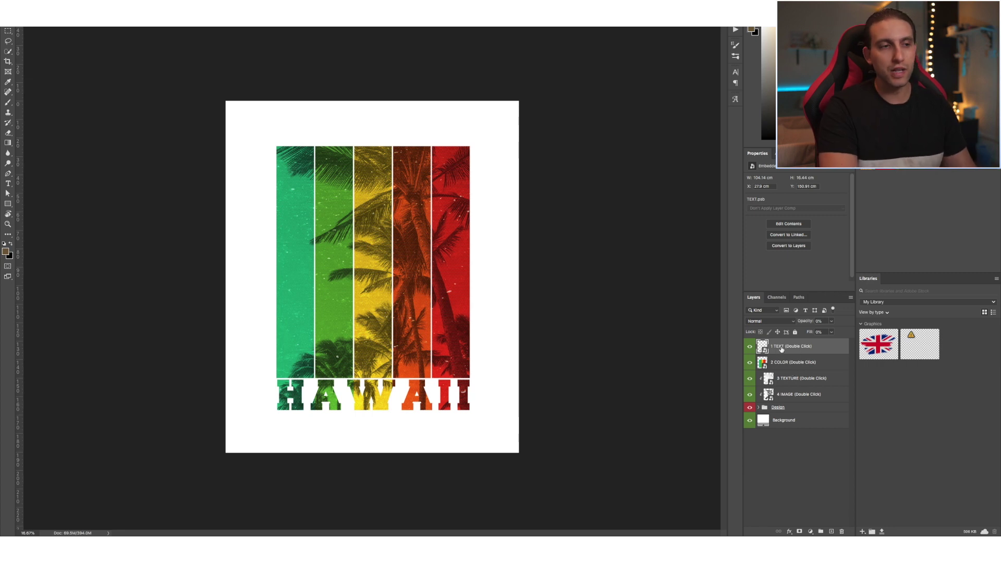
- In Photoshop, replace HAWAII in the 1 TEXT smart object with BELIZE, fitted to the canvas, and save and close it
{"action": "double_click", "coordinate": [762, 347]}
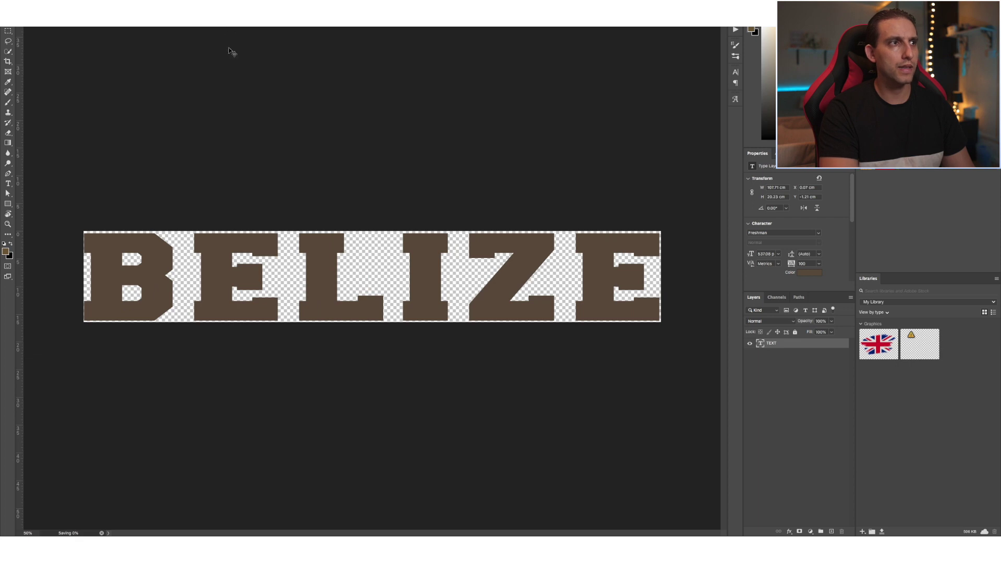
{"action": "key", "text": "ctrl+w"}
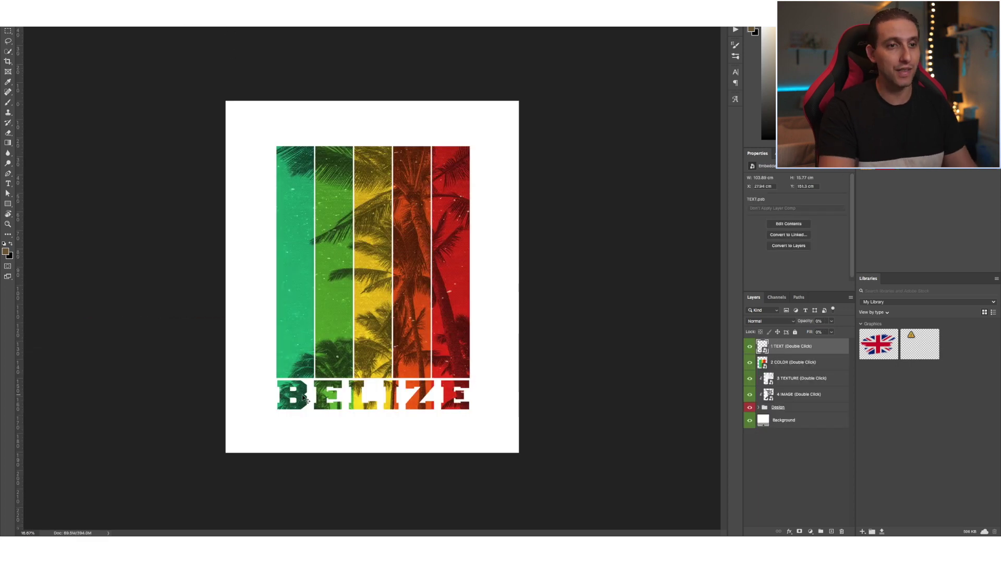
- Recolour the stripes in the 2 COLOR smart object as gold, crimson, green, teal and blue, with blue for stripe 05
{"action": "double_click", "coordinate": [762, 363]}
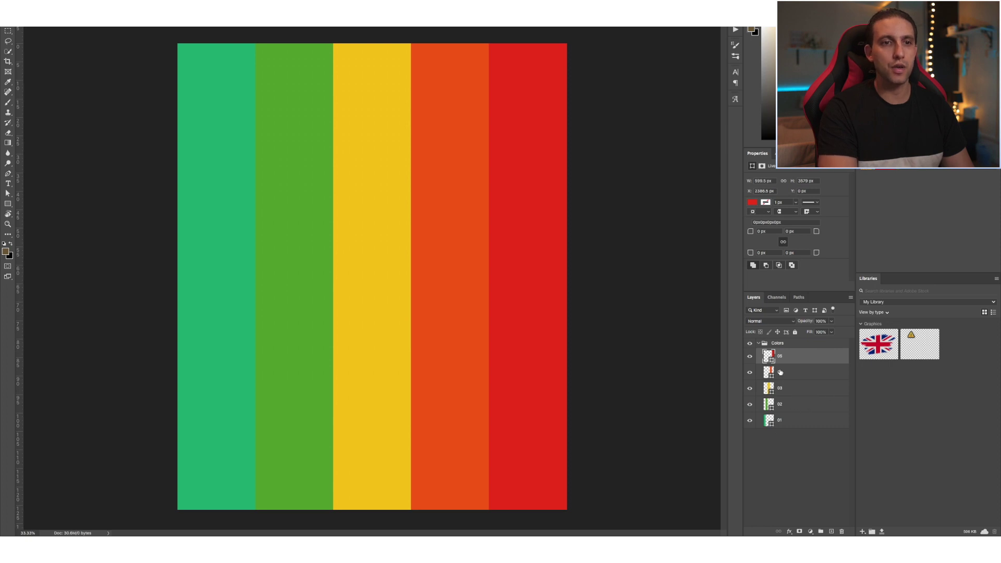
{"action": "double_click", "coordinate": [767, 358]}
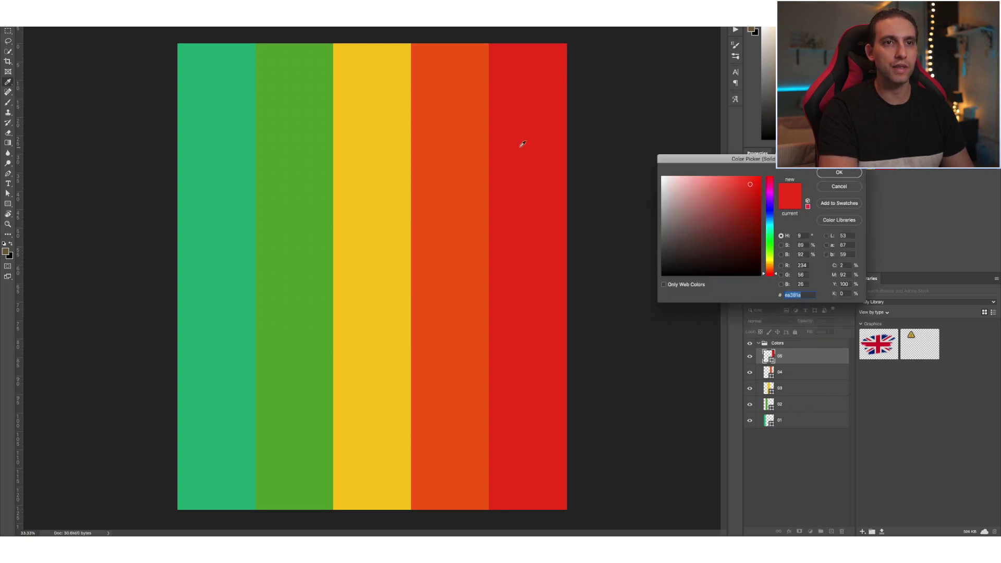
{"action": "left_click", "coordinate": [770, 212]}
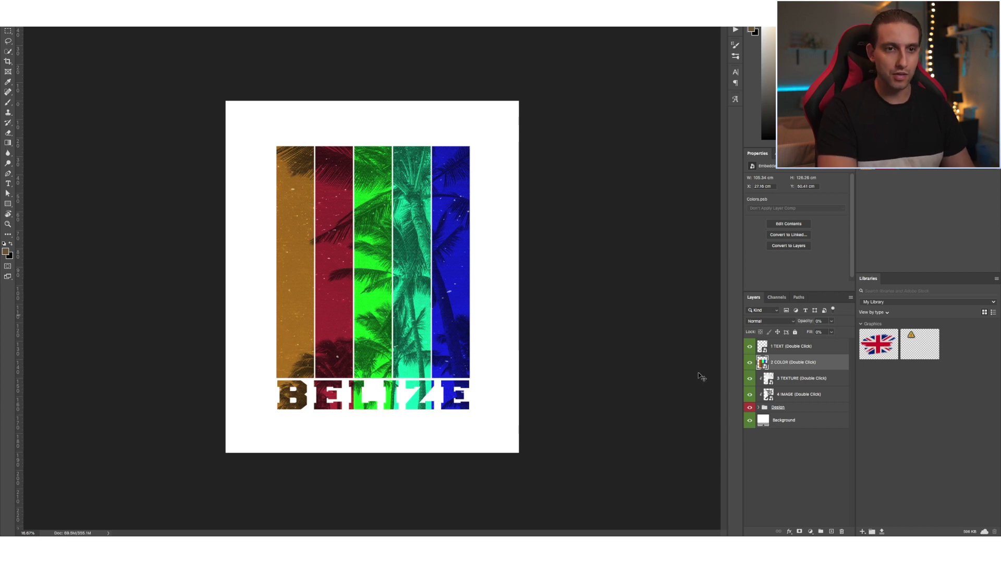
- Switch the 3 TEXTURE smart object from Option 01 to the cracked Option 02 texture, and save and close it
{"action": "left_click", "coordinate": [777, 380]}
{"action": "double_click", "coordinate": [770, 379]}
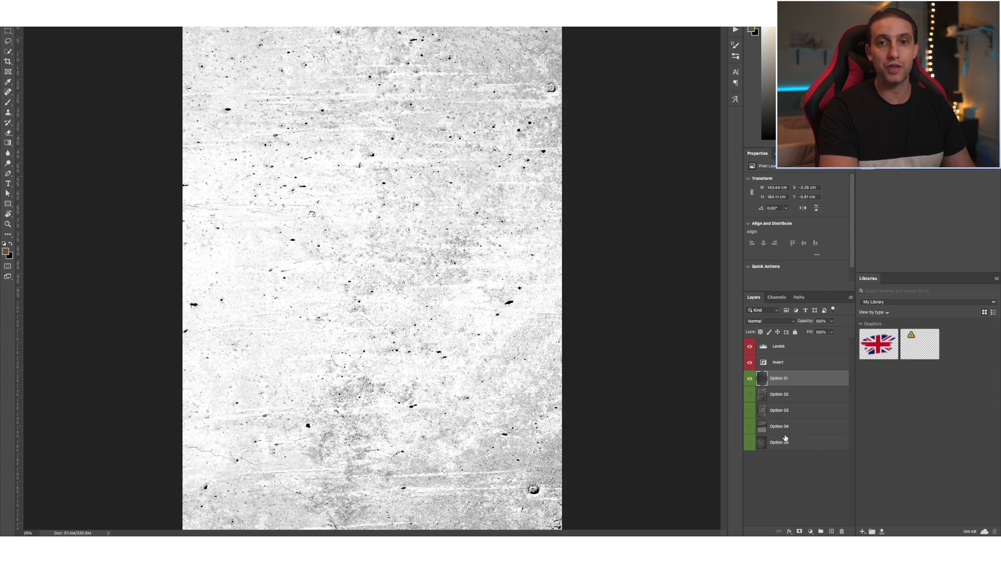
{"action": "left_click", "coordinate": [750, 378]}
{"action": "left_click", "coordinate": [750, 394]}
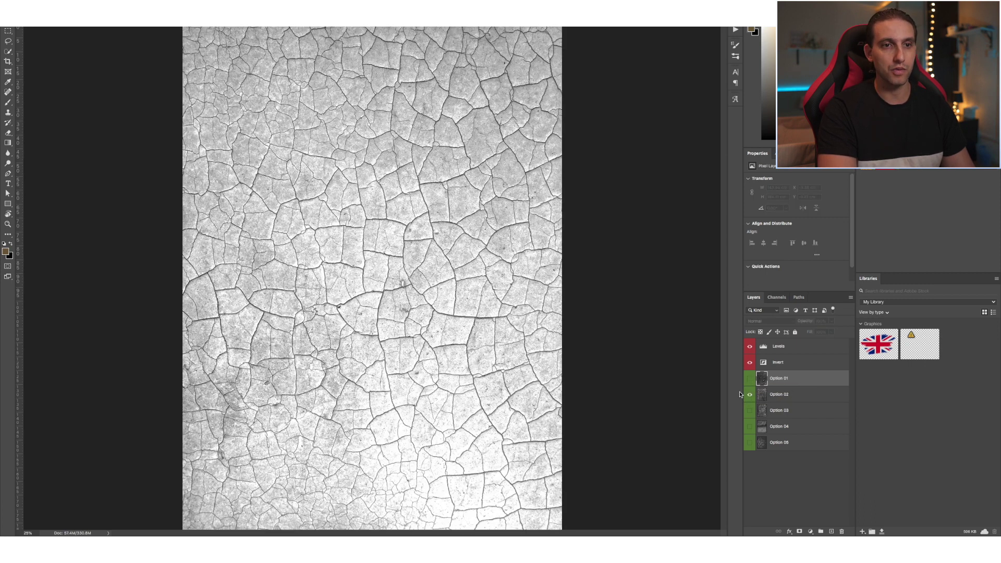
{"action": "key", "text": "ctrl+s"}
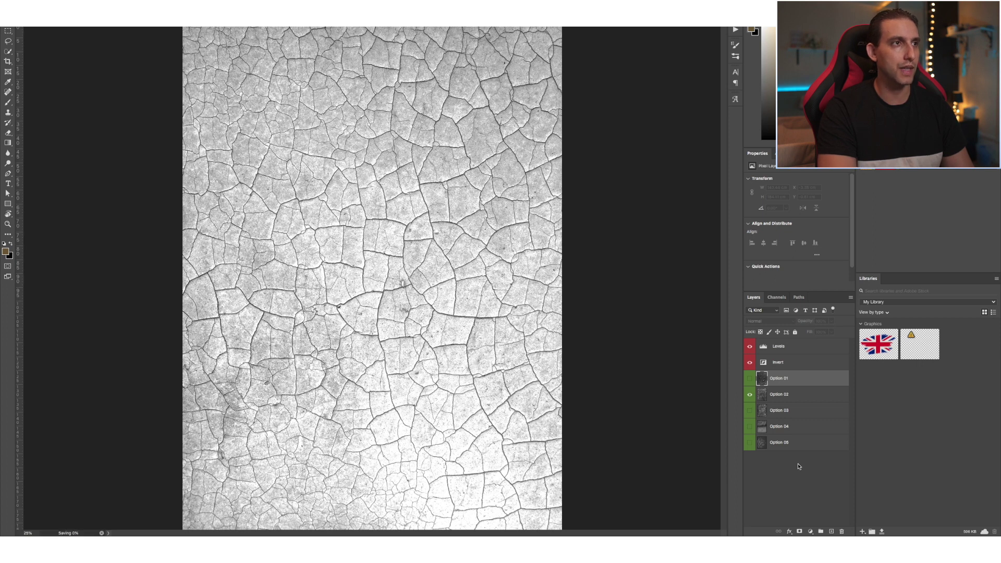
{"action": "key", "text": "ctrl+w"}
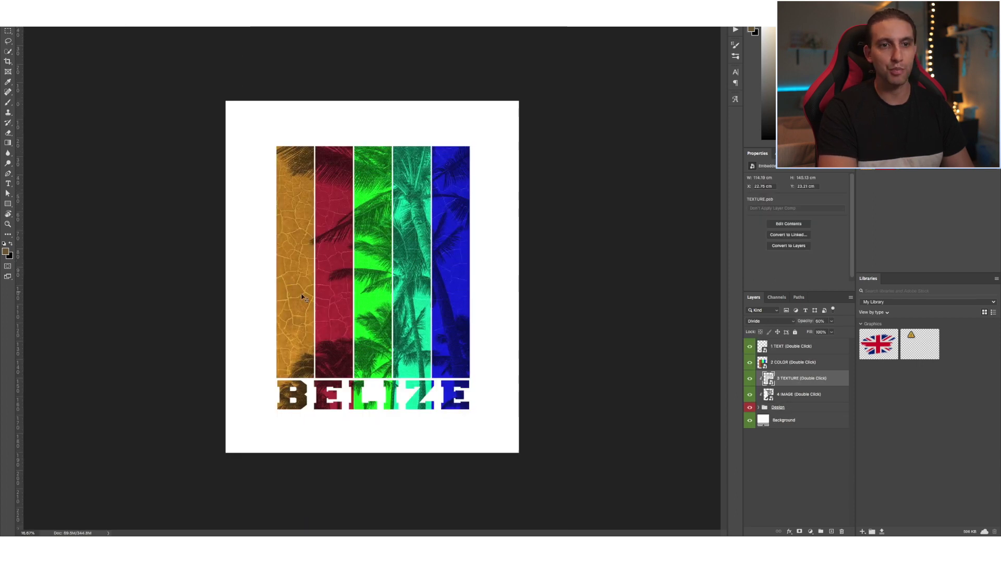
- Examine the 4 IMAGE smart object's contents by toggling its Black & White and Pattern Fill layers
{"action": "left_click", "coordinate": [768, 395]}
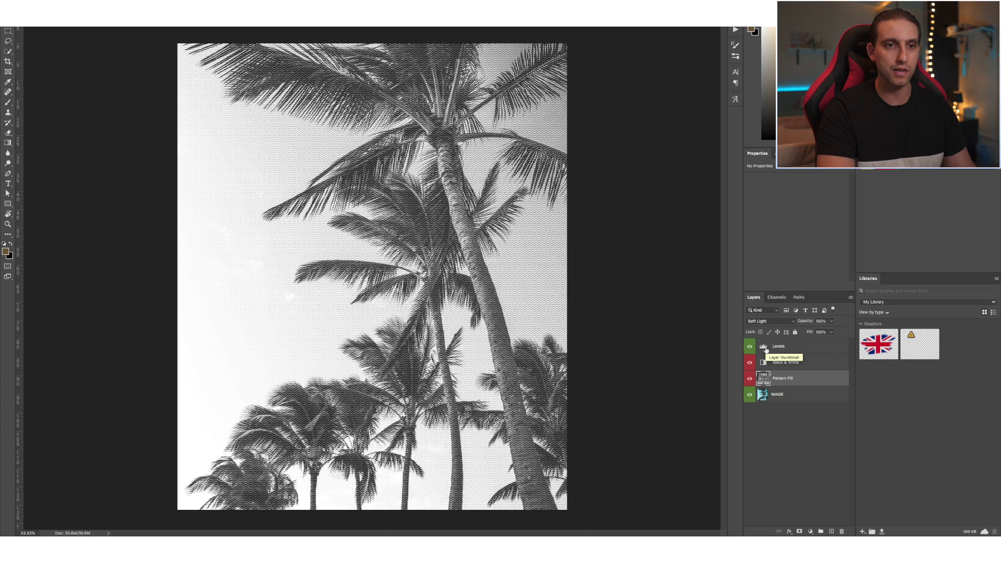
{"action": "left_click", "coordinate": [776, 362]}
{"action": "left_click", "coordinate": [750, 362]}
{"action": "left_click", "coordinate": [750, 363]}
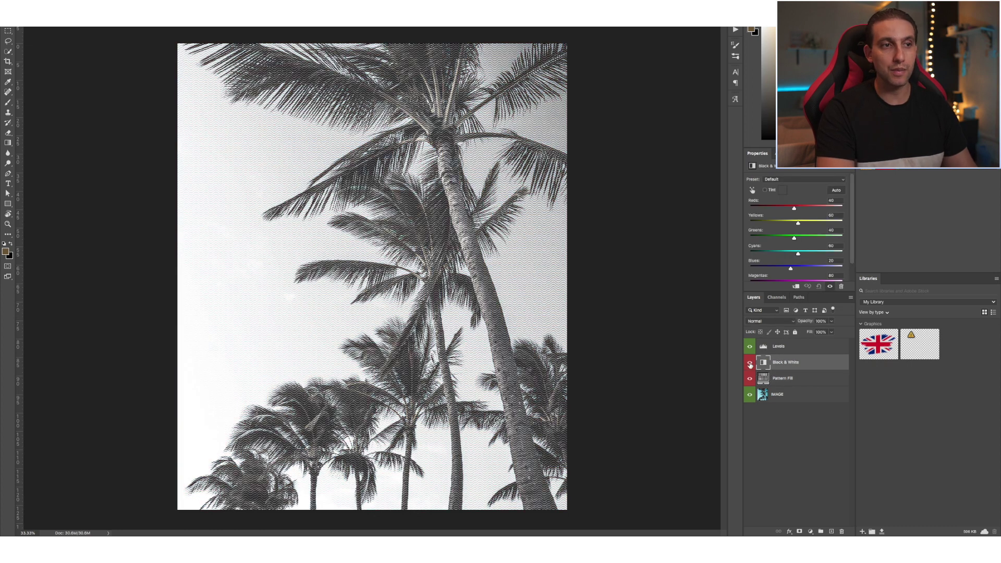
{"action": "left_click", "coordinate": [750, 364]}
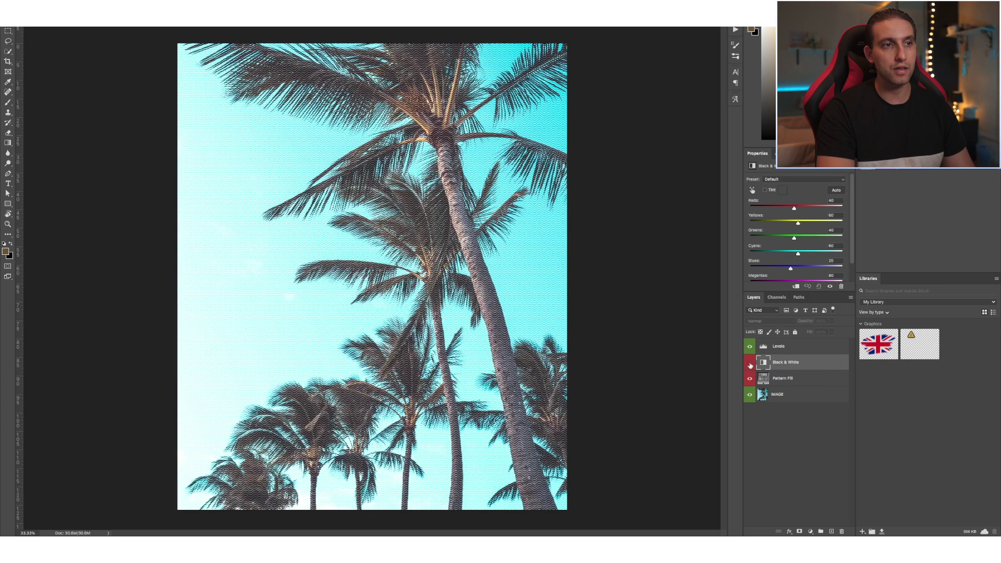
{"action": "left_click", "coordinate": [749, 363]}
{"action": "left_click", "coordinate": [763, 379]}
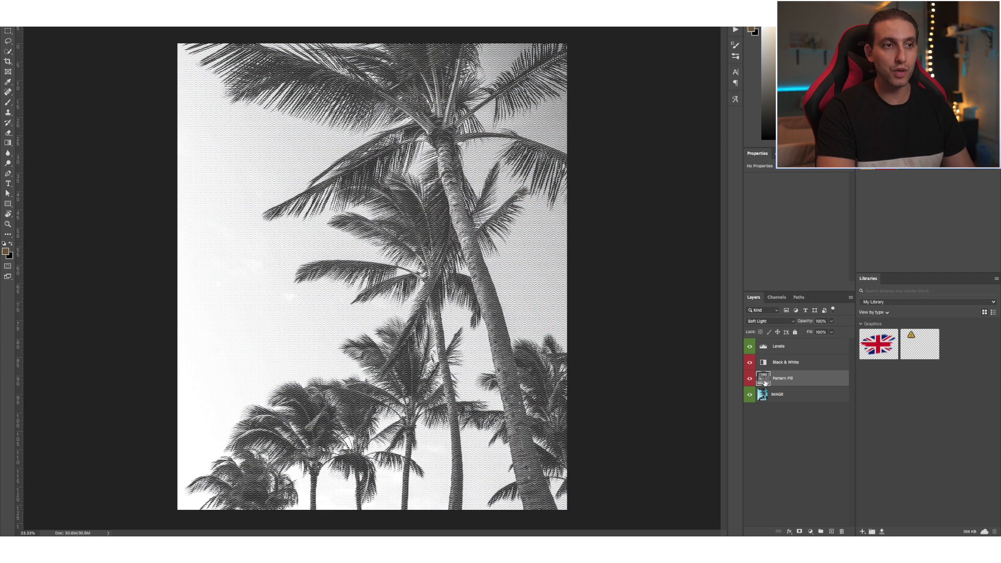
{"action": "left_click", "coordinate": [750, 378]}
{"action": "left_click", "coordinate": [749, 379]}
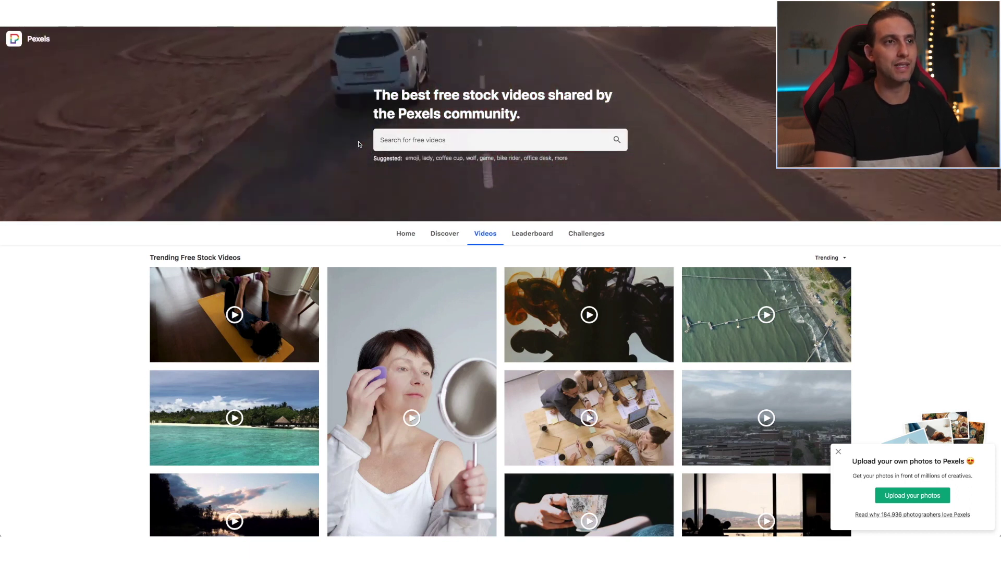
- Get the aerial seashore photo from a Pexels search for "beach" and use it in Photoshop as the 4 IMAGE contents
{"action": "left_click", "coordinate": [409, 141]}
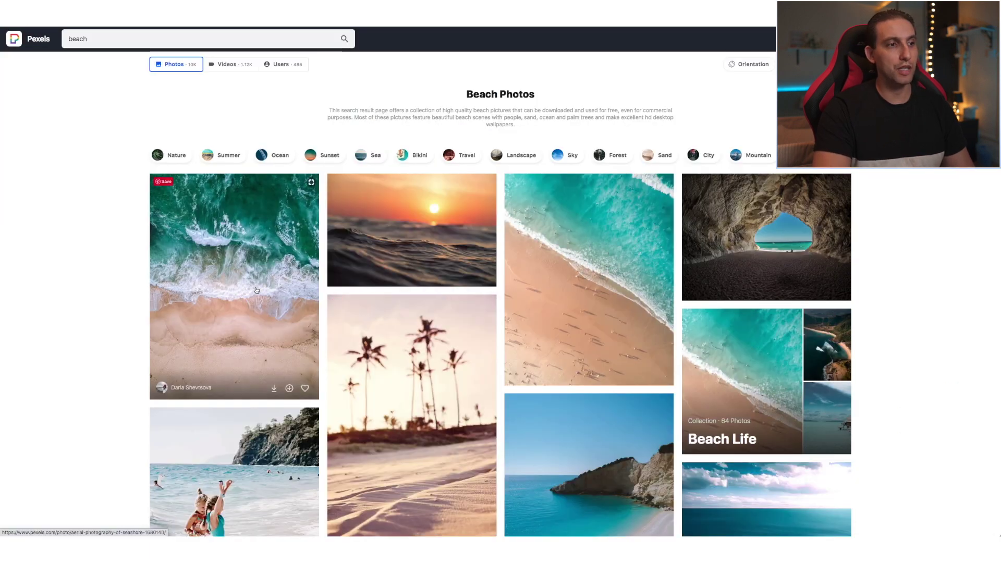
{"action": "left_click", "coordinate": [250, 282]}
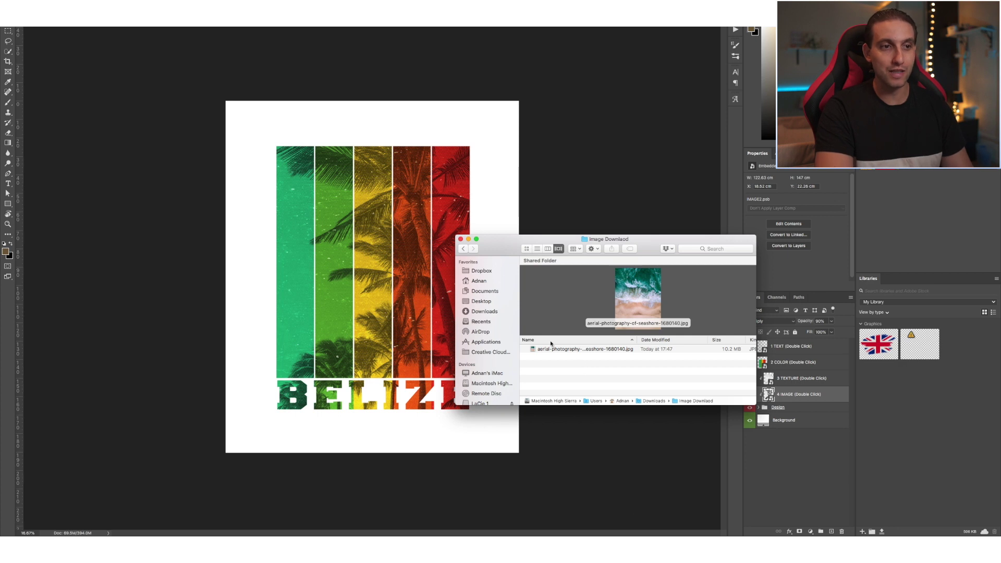
{"action": "left_click_drag", "start_coordinate": [552, 348], "coordinate": [796, 408]}
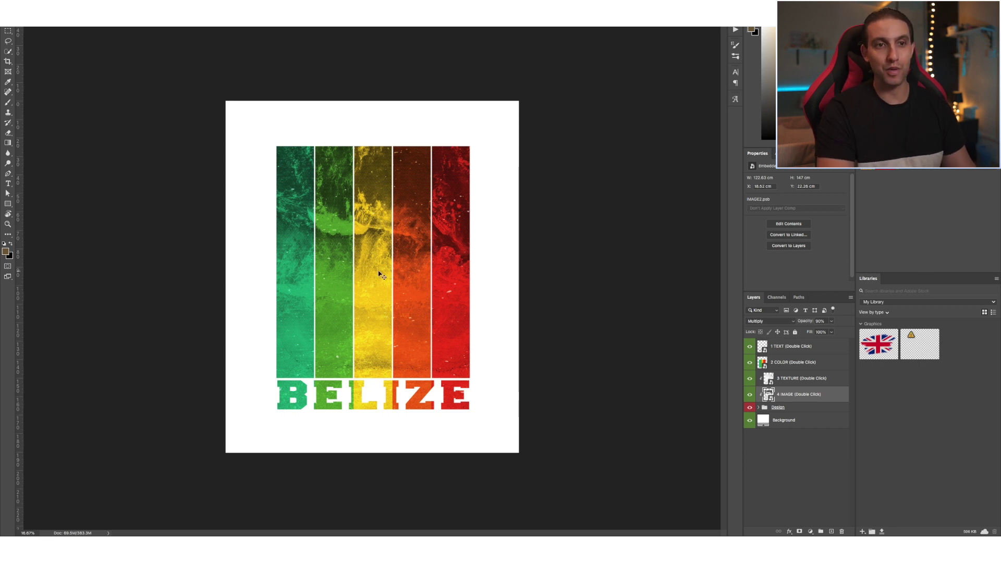
{"action": "left_click", "coordinate": [775, 405]}
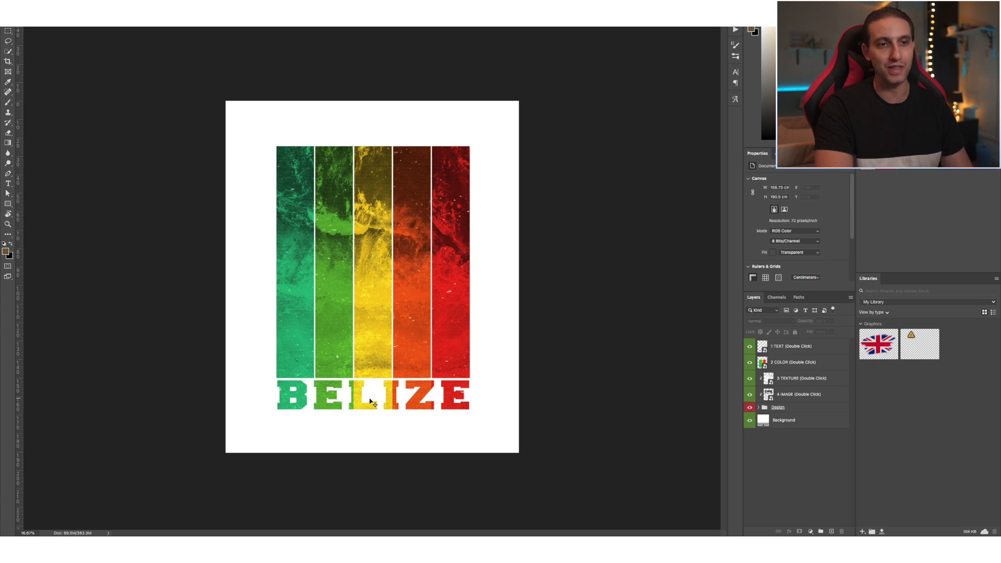
- View the Hawaii template's preview image with its sample designs and switch back to the Vexels site
{"action": "key", "text": "super+Tab"}
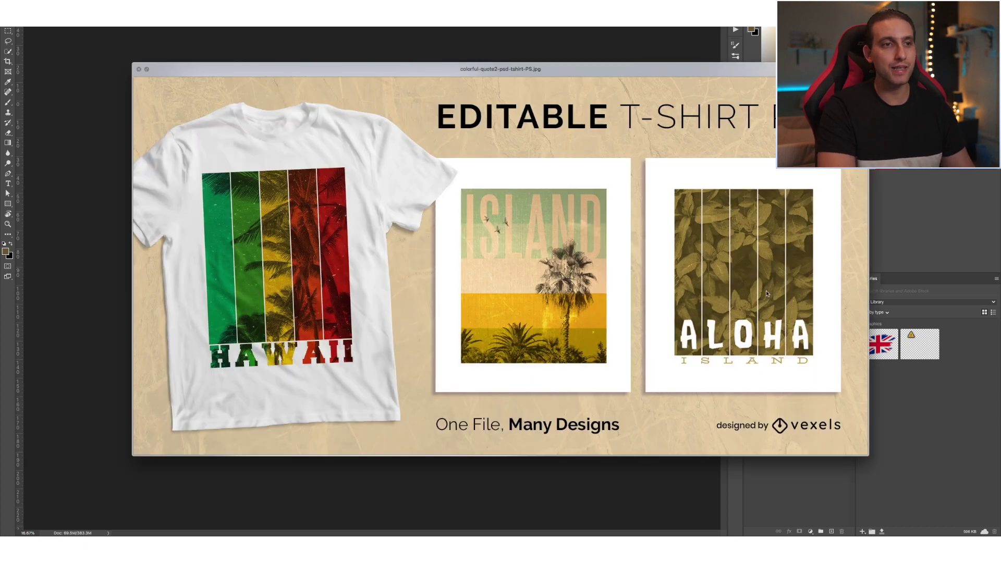
{"action": "key", "text": "super+Tab"}
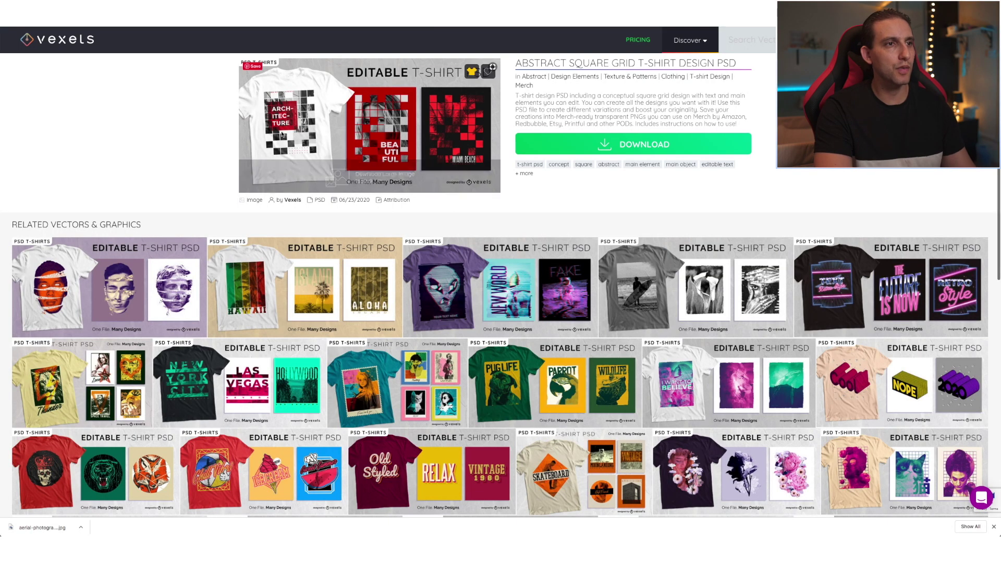